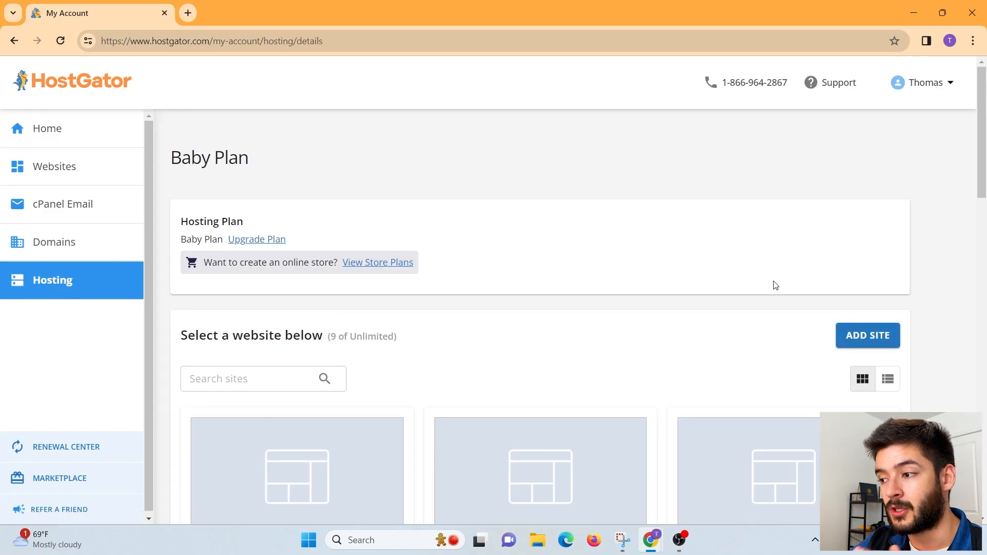
Open cPanel for the Baby Plan hosting account and launch its File Manager
{"action": "scroll", "coordinate": [926, 278], "scroll_direction": "down", "scroll_amount": 15}
{"action": "scroll", "coordinate": [932, 278], "scroll_direction": "up", "scroll_amount": 3}
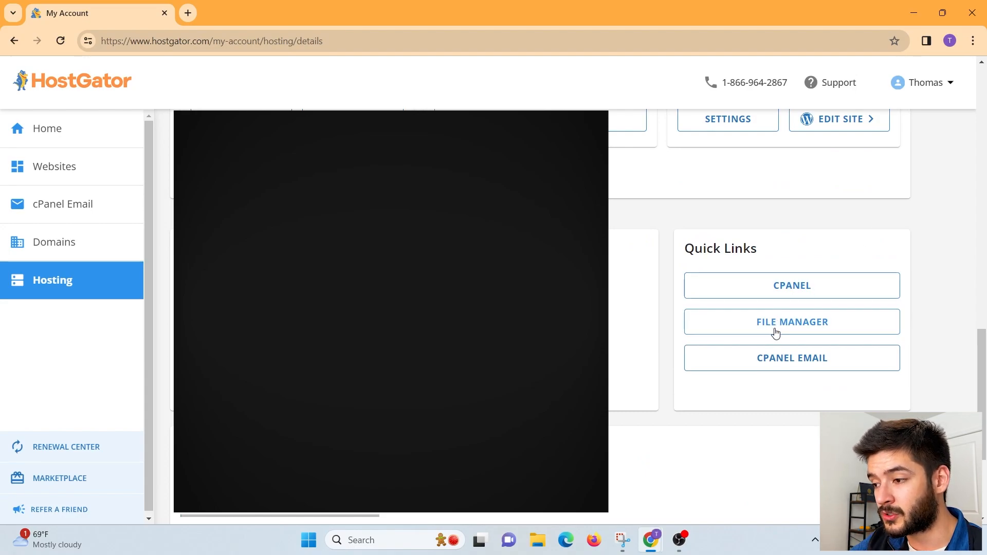
{"action": "left_click", "coordinate": [810, 289]}
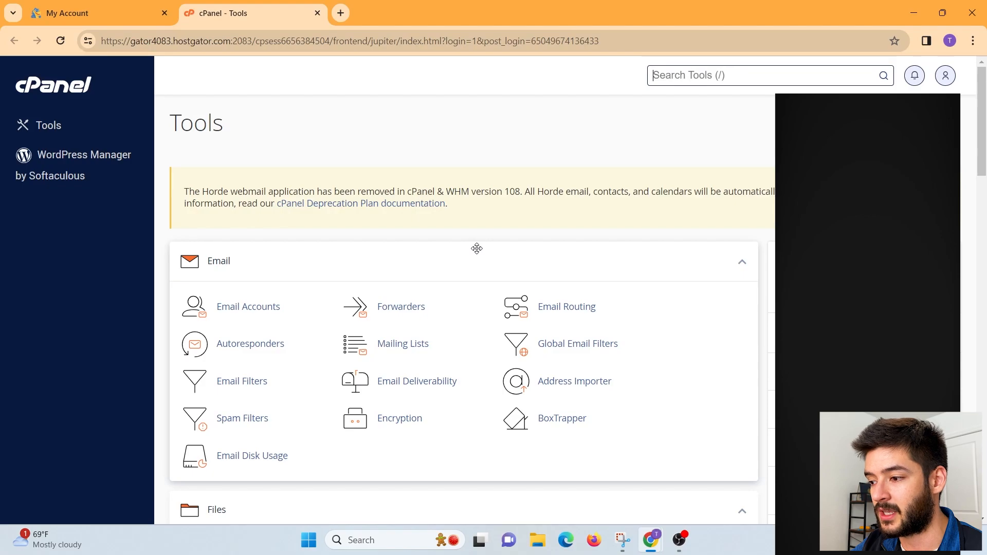
{"action": "scroll", "coordinate": [477, 249], "scroll_direction": "down", "scroll_amount": 6}
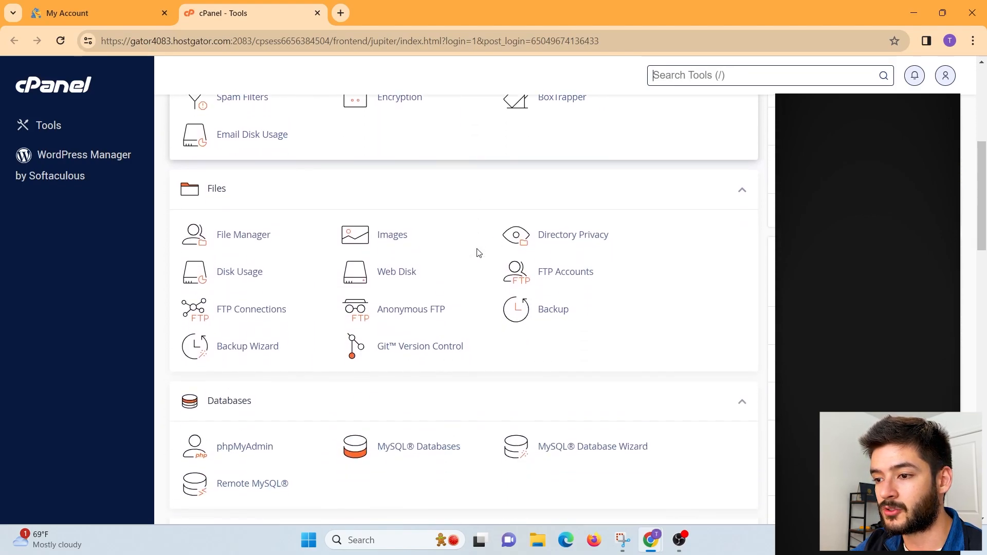
{"action": "left_click", "coordinate": [258, 238]}
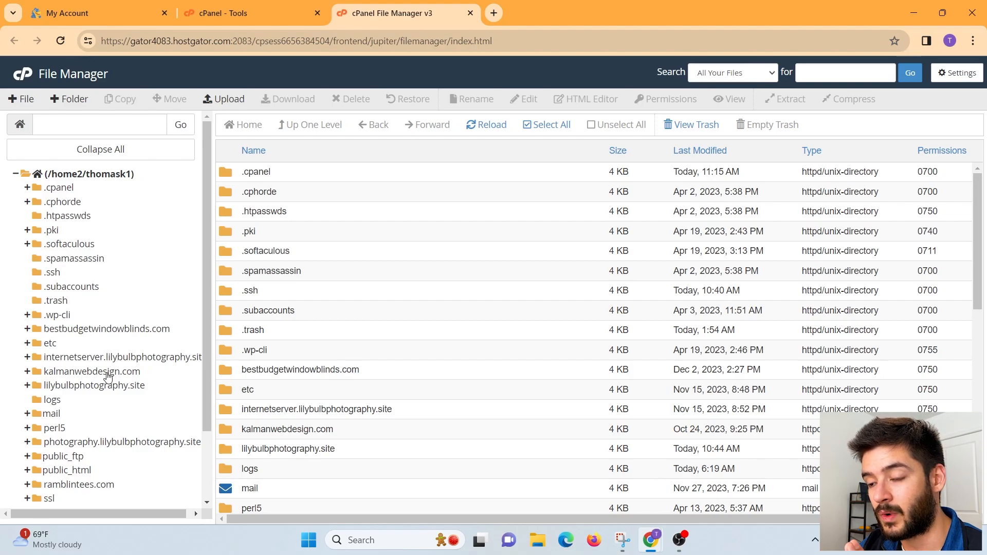
Open the kalmanwebdesign.com folder to list its website files
{"action": "left_click", "coordinate": [108, 375]}
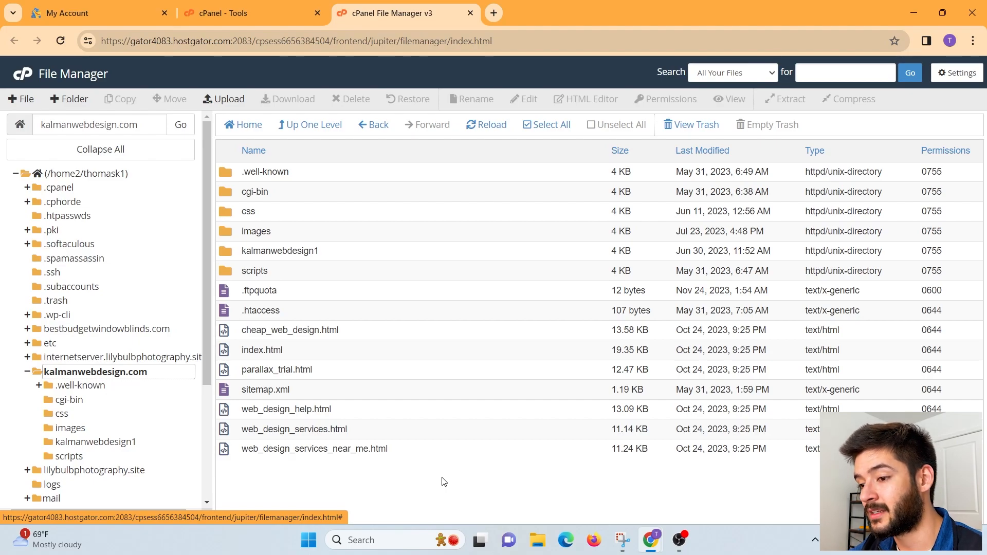
{"action": "left_click_drag", "start_coordinate": [309, 461], "coordinate": [333, 450]}
{"action": "left_click", "coordinate": [376, 502]}
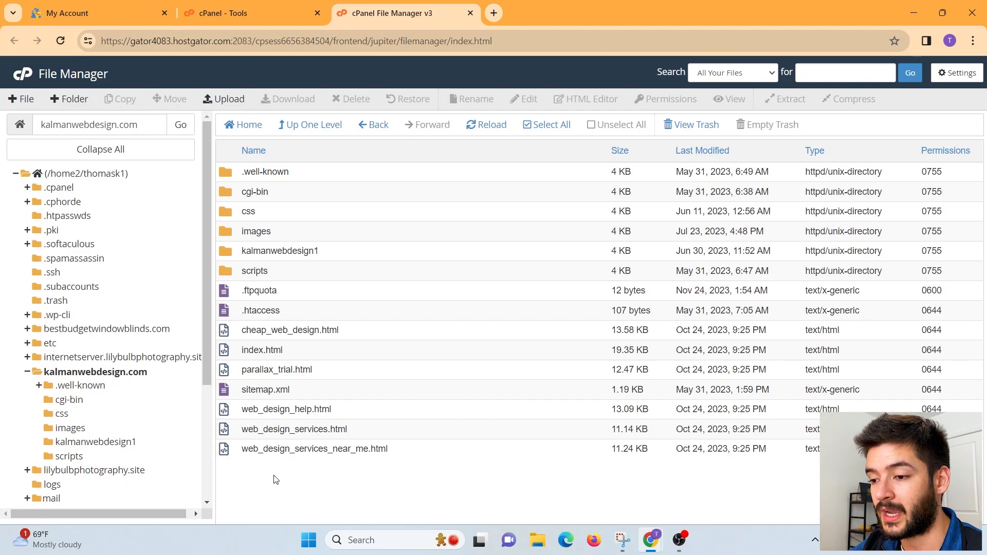
{"action": "left_click", "coordinate": [226, 99]}
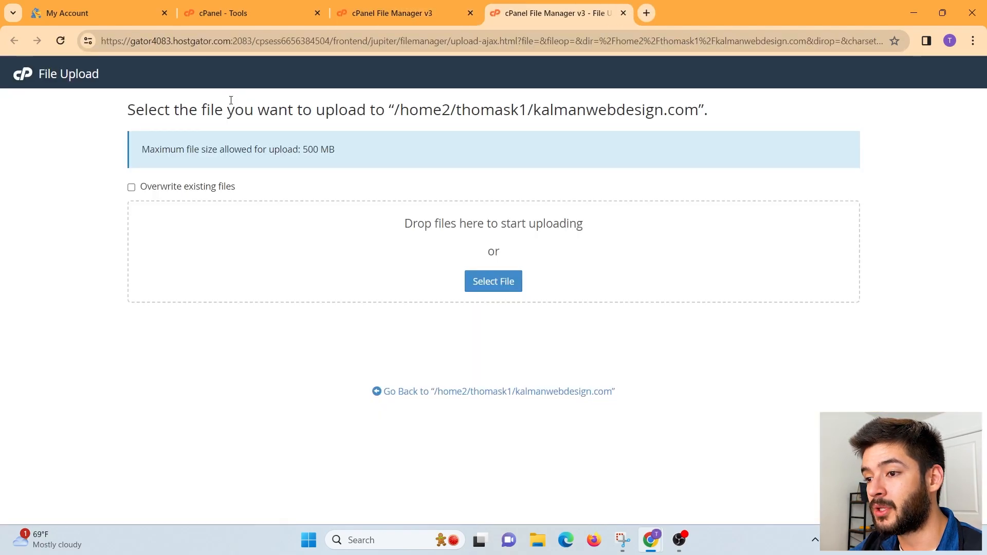
{"action": "left_click", "coordinate": [493, 283]}
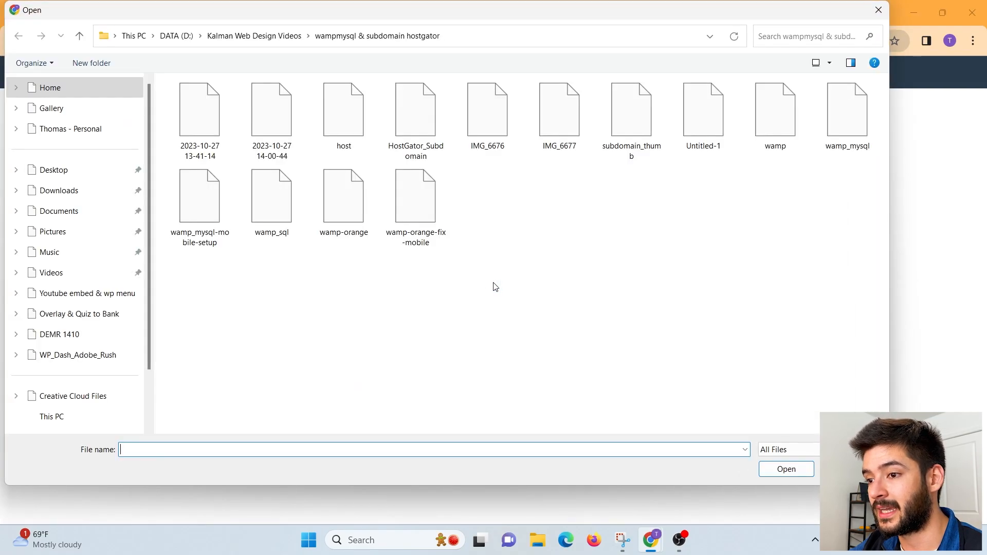
{"action": "left_click", "coordinate": [878, 10]}
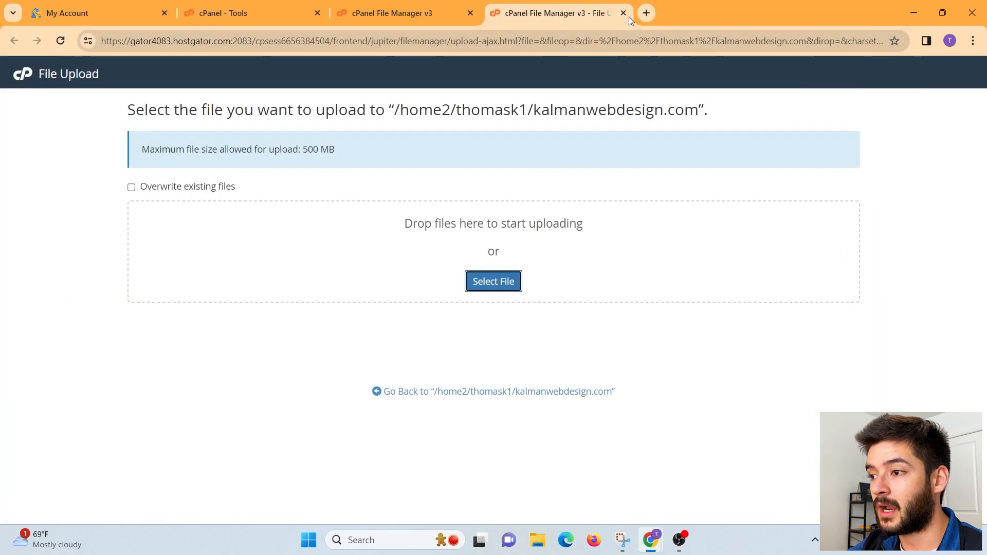
{"action": "left_click", "coordinate": [624, 12]}
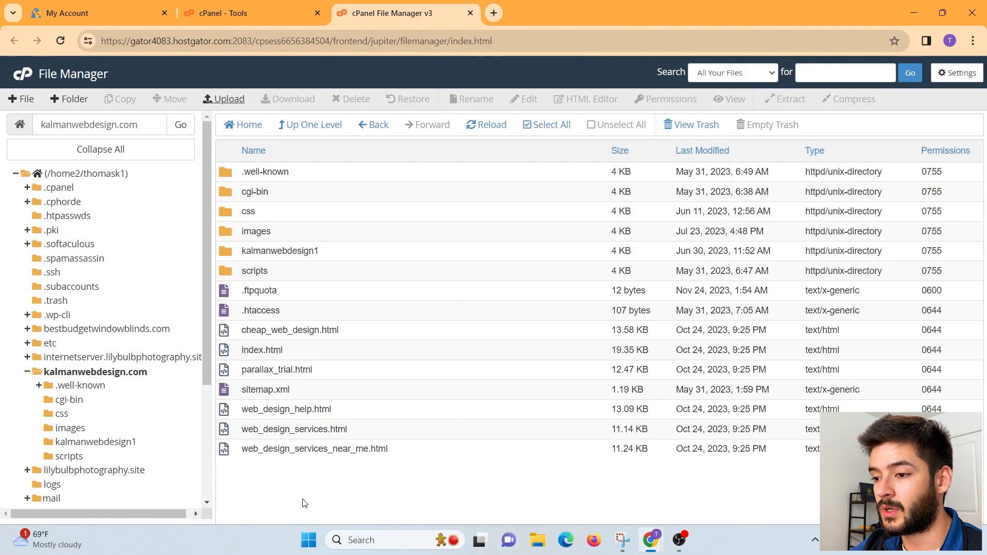
{"action": "left_click_drag", "start_coordinate": [305, 503], "coordinate": [334, 483]}
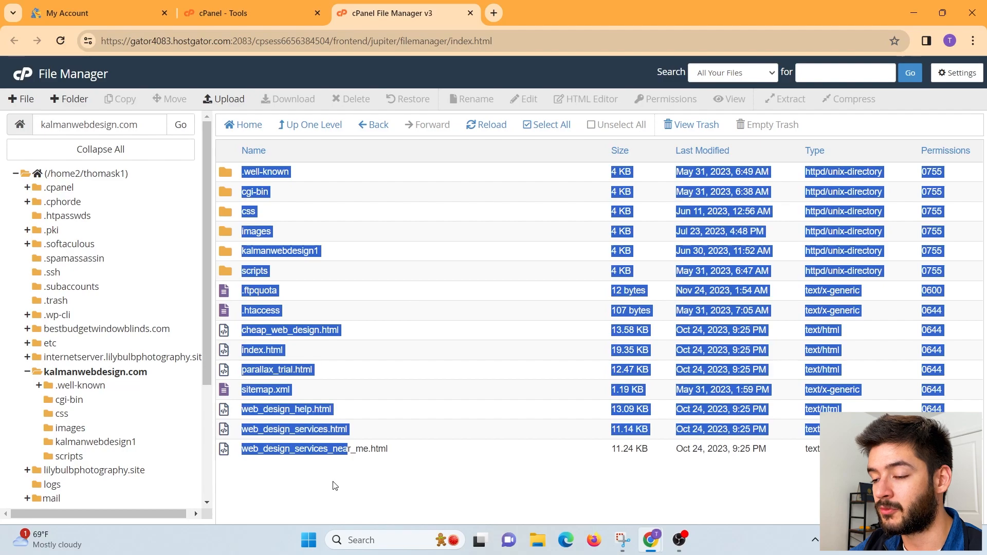
{"action": "left_click", "coordinate": [333, 482]}
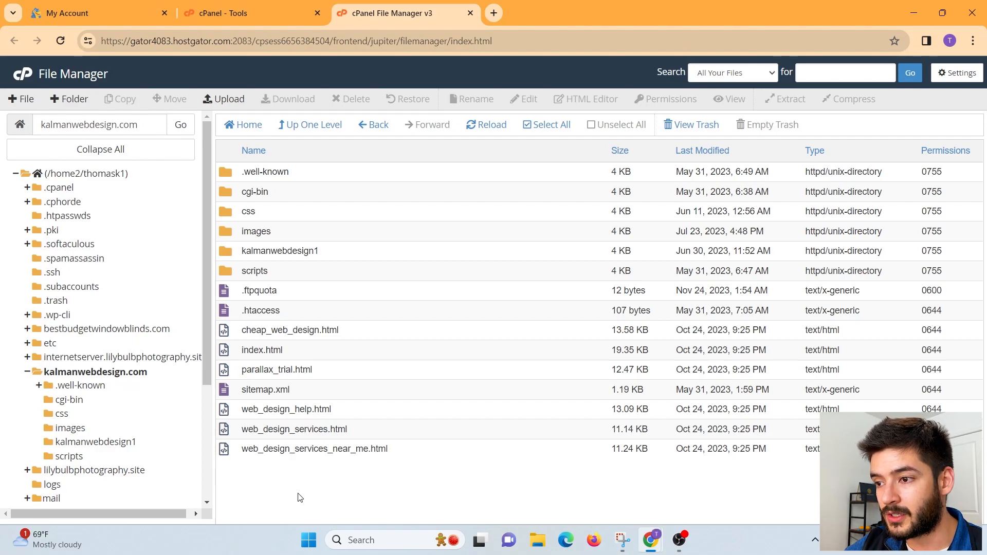
Select every file and folder in kalmanwebdesign.com and delete them permanently, skipping the trash
{"action": "left_click", "coordinate": [538, 130]}
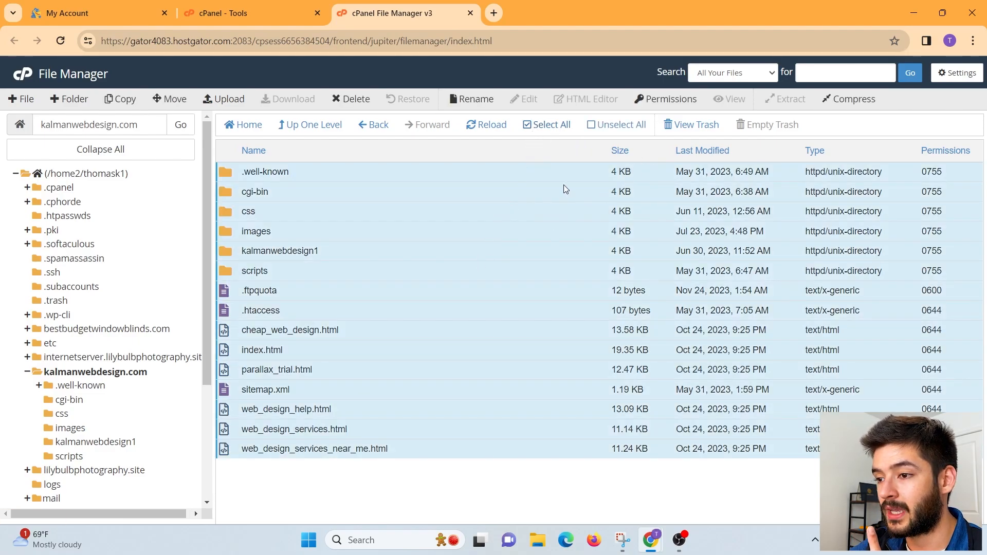
{"action": "right_click", "coordinate": [554, 176]}
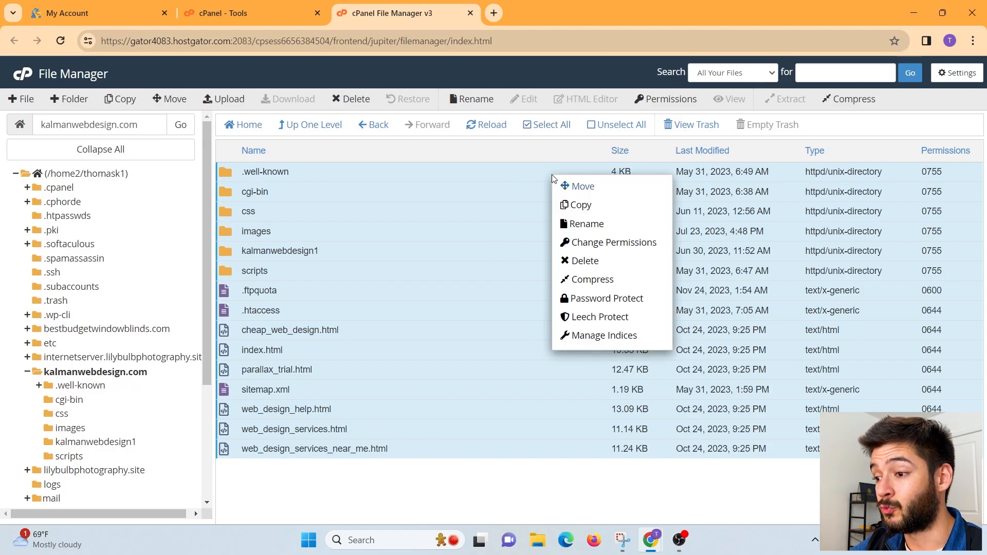
{"action": "left_click", "coordinate": [606, 263]}
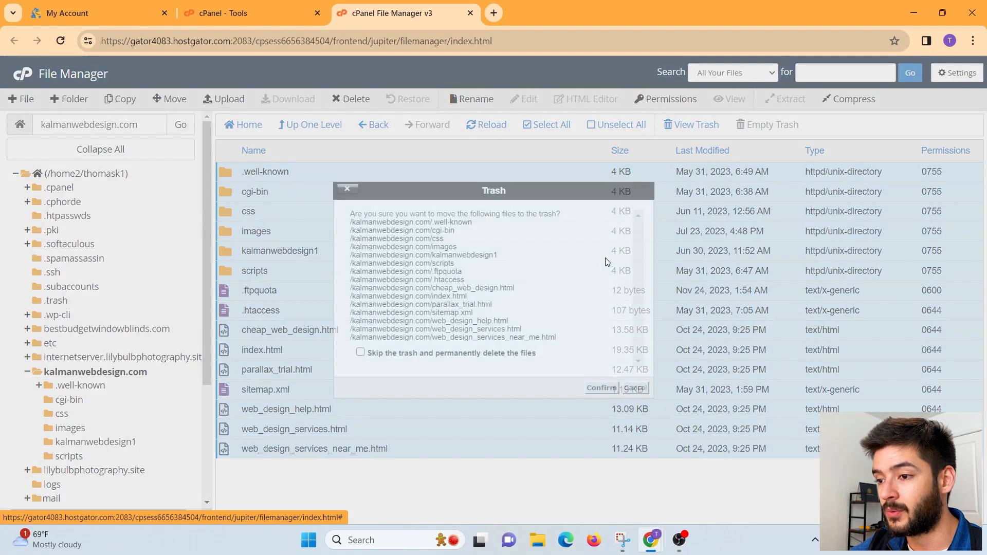
{"action": "left_click", "coordinate": [360, 353]}
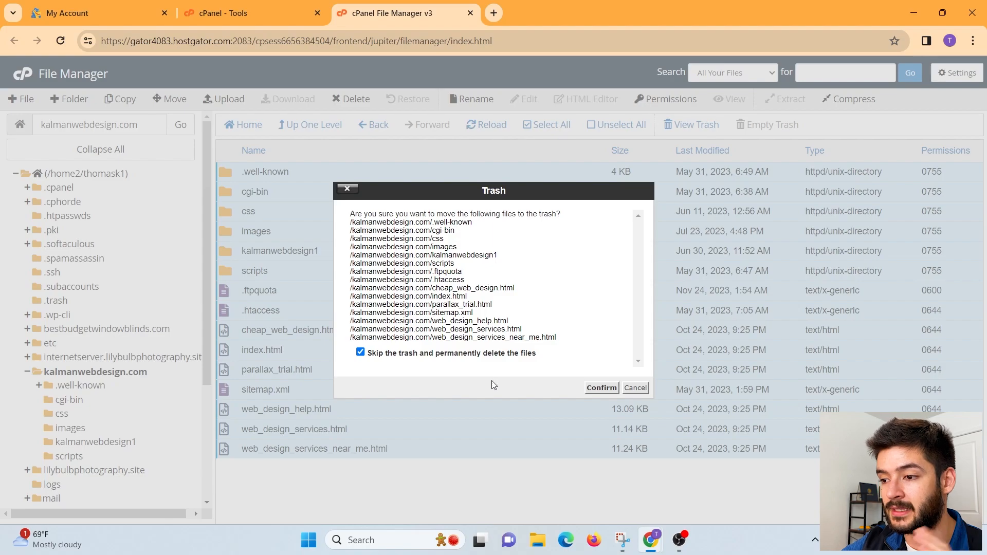
{"action": "left_click", "coordinate": [602, 388]}
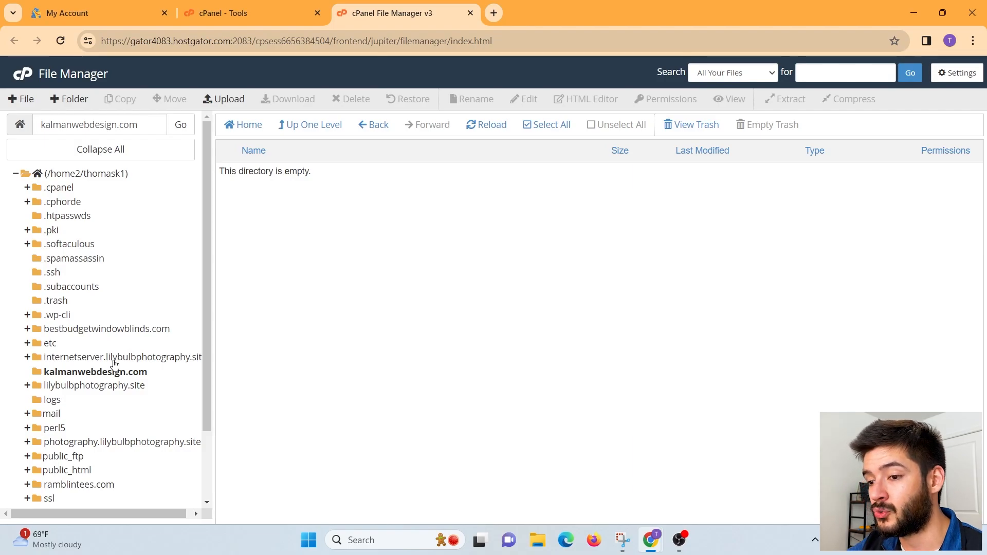
Open the lilybulbphotography.site folder and look through its WordPress files
{"action": "left_click", "coordinate": [79, 391]}
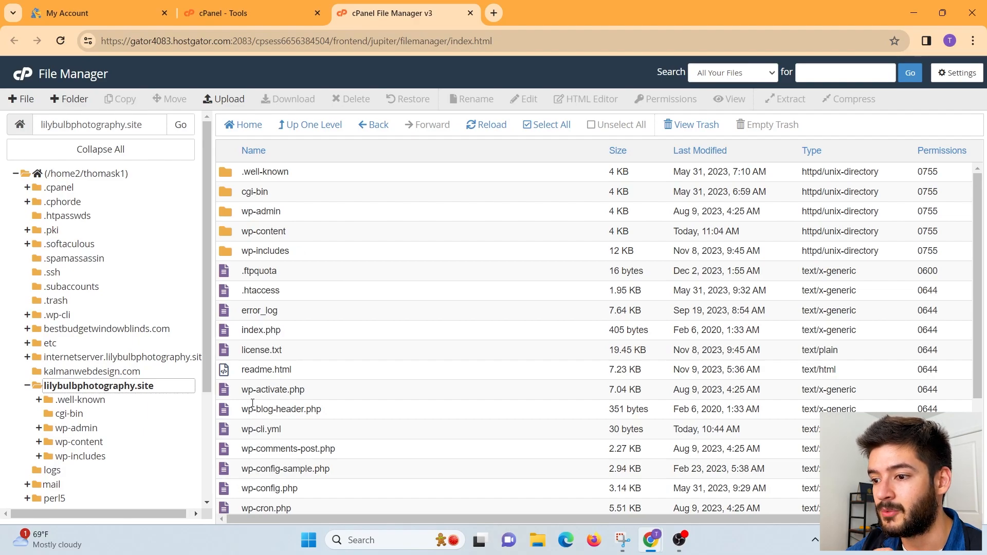
{"action": "scroll", "coordinate": [980, 320], "scroll_direction": "down", "scroll_amount": 3}
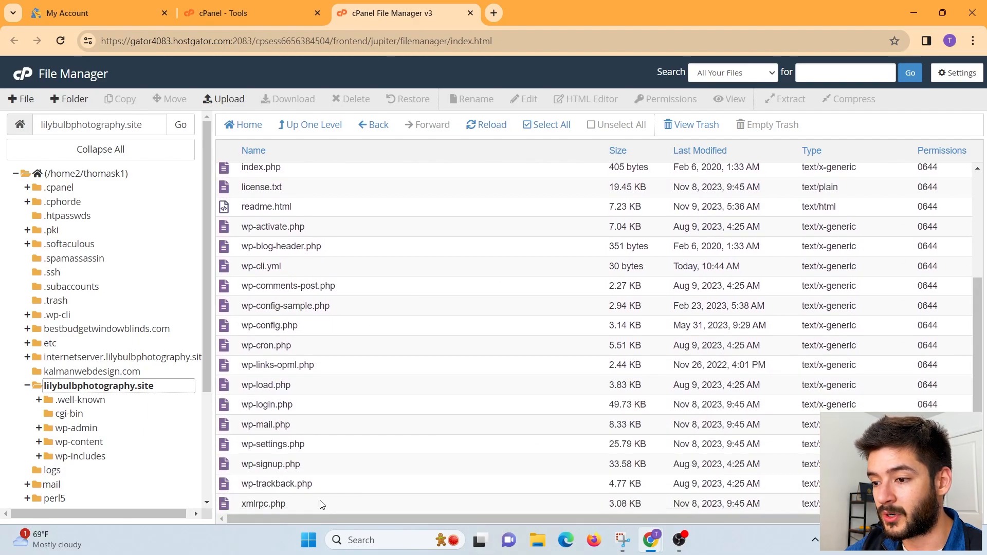
{"action": "scroll", "coordinate": [399, 325], "scroll_direction": "up", "scroll_amount": 3}
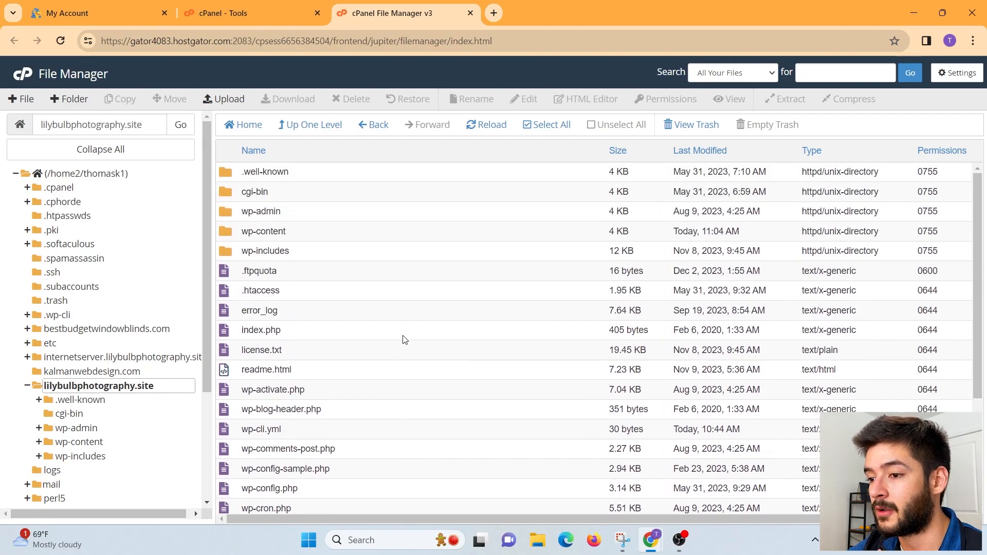
Select the .ftpquota file in lilybulbphotography.site and view the file actions available for it
{"action": "left_click", "coordinate": [299, 278]}
{"action": "right_click", "coordinate": [299, 278]}
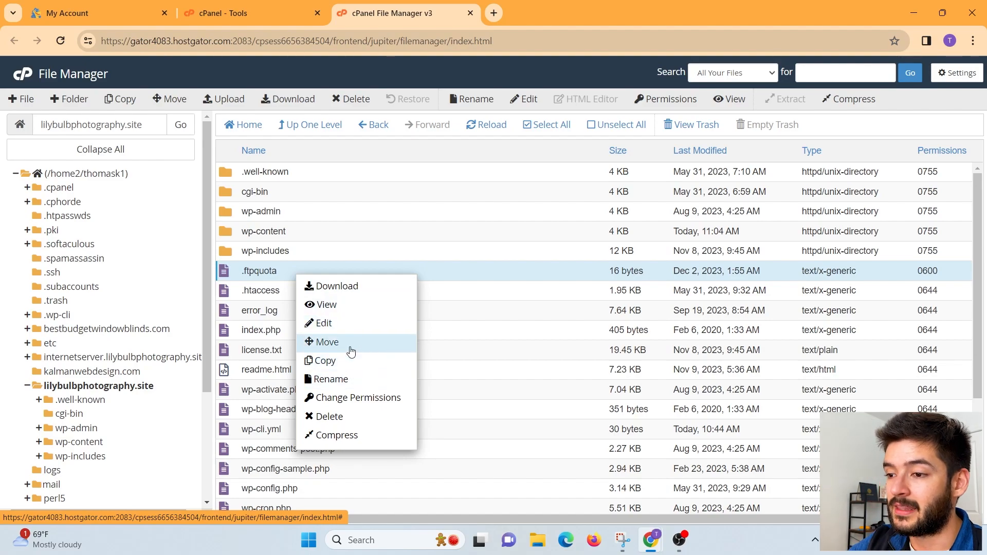
{"action": "left_click", "coordinate": [270, 271]}
{"action": "left_click", "coordinate": [415, 269]}
{"action": "left_click", "coordinate": [313, 280]}
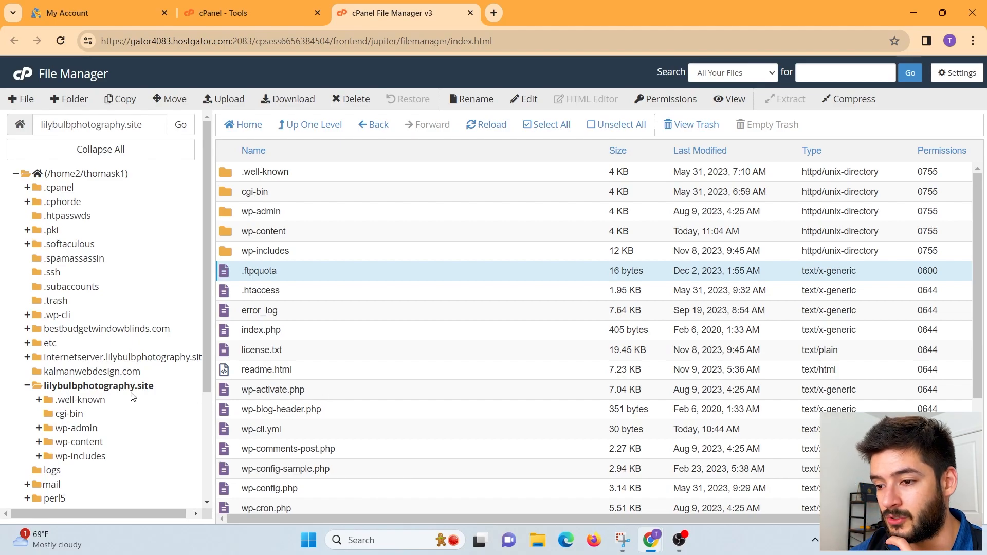
Review the File Manager preferences for the default directory and hidden files, closing them without saving
{"action": "left_click", "coordinate": [960, 72]}
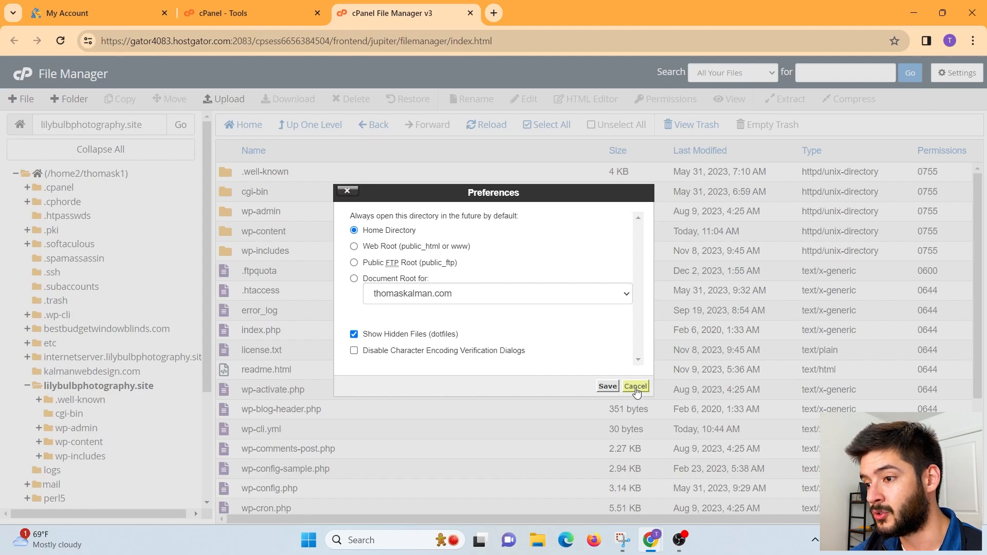
{"action": "left_click", "coordinate": [348, 192]}
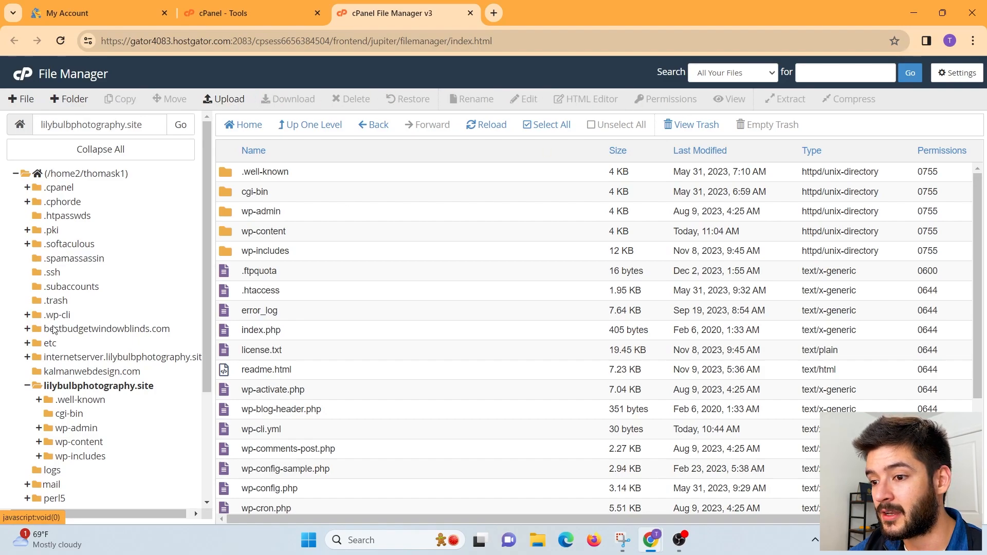
Select the index.php file in the lilybulbphotography.site folder
{"action": "left_click", "coordinate": [311, 325]}
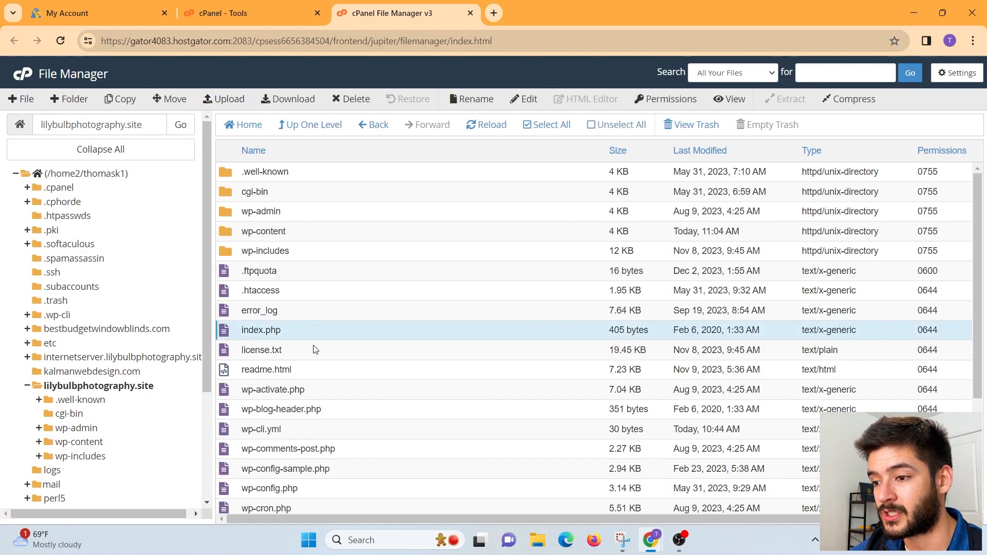